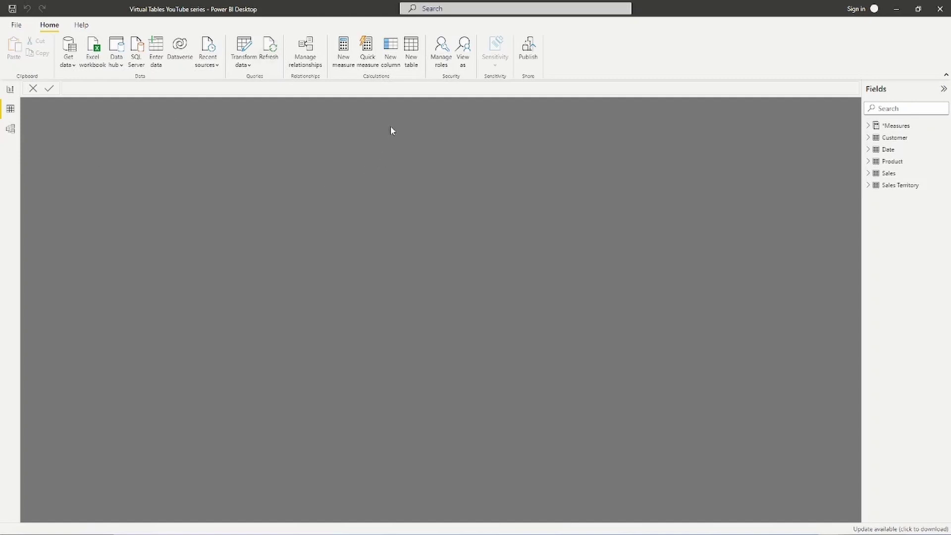
Step: Create a new calculated table from the Home ribbon, leaving the default 'Table =' formula
left_click(412, 61)
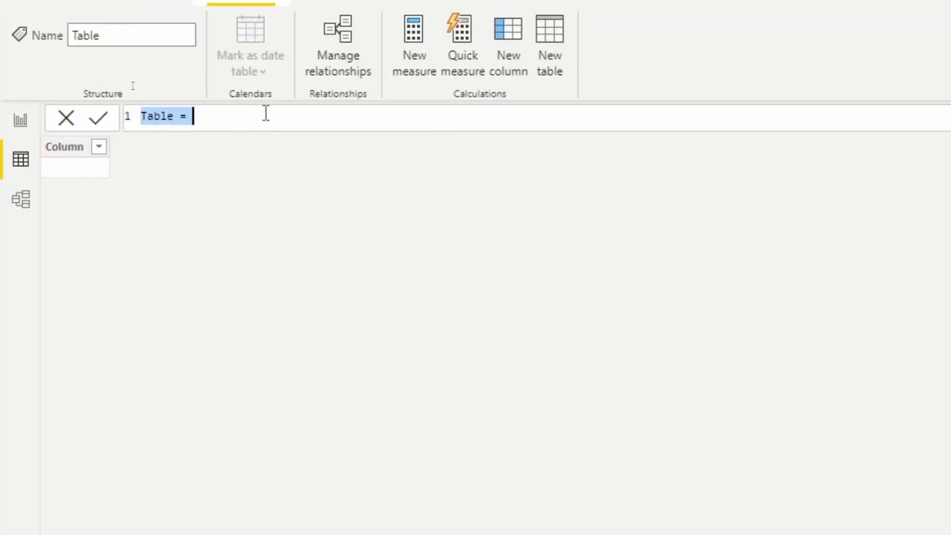
Step: Name the table SummarizeColumns and start a SUMMARIZECOLUMNS expression on a new line
type("Summar")
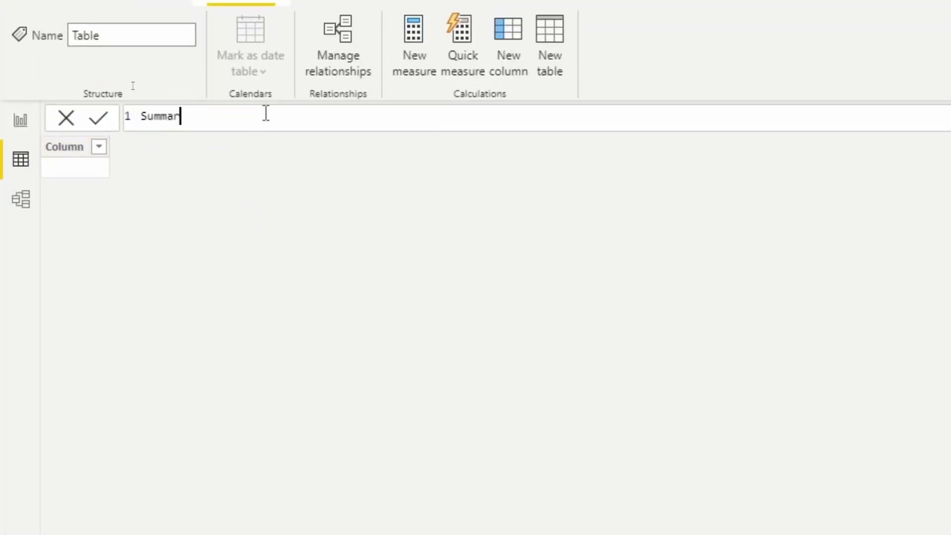
type("izeColumns =")
key("shift+Return")
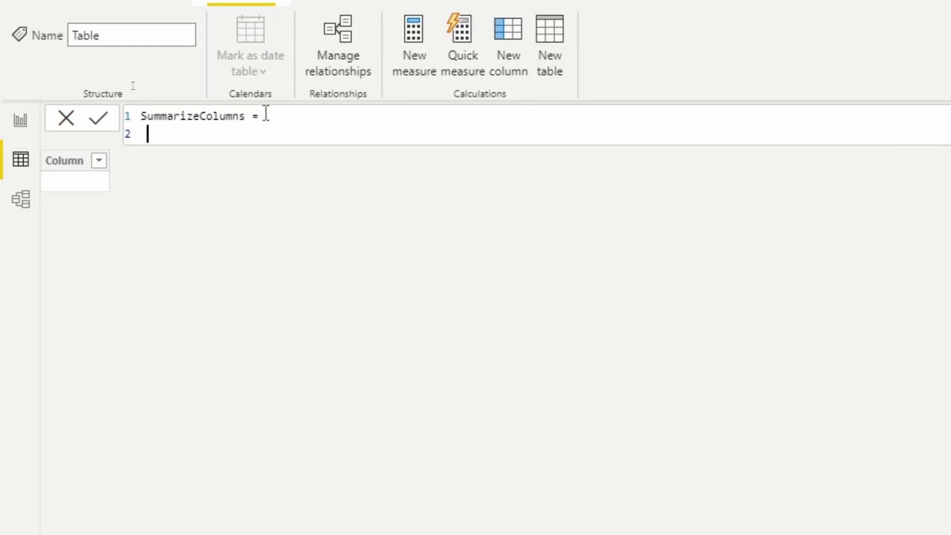
type("summ")
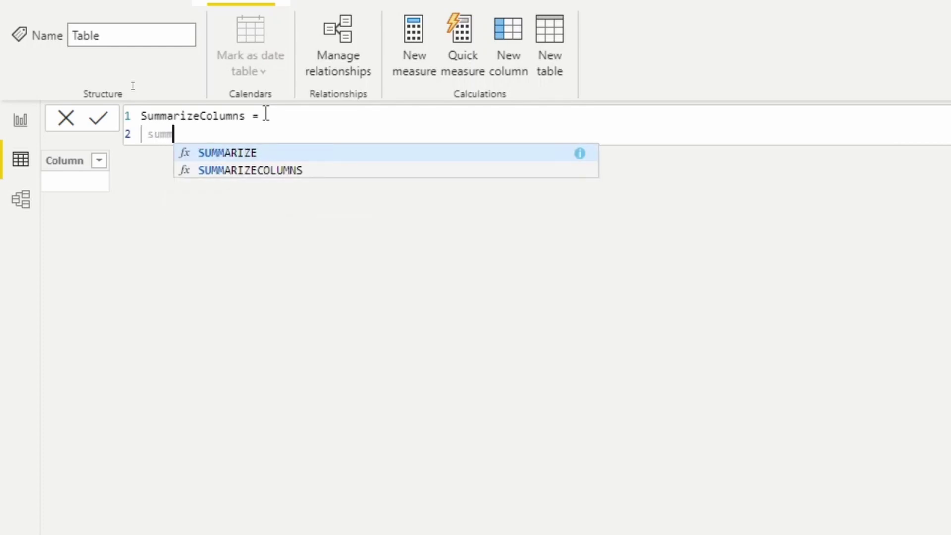
key("Down")
key("Tab")
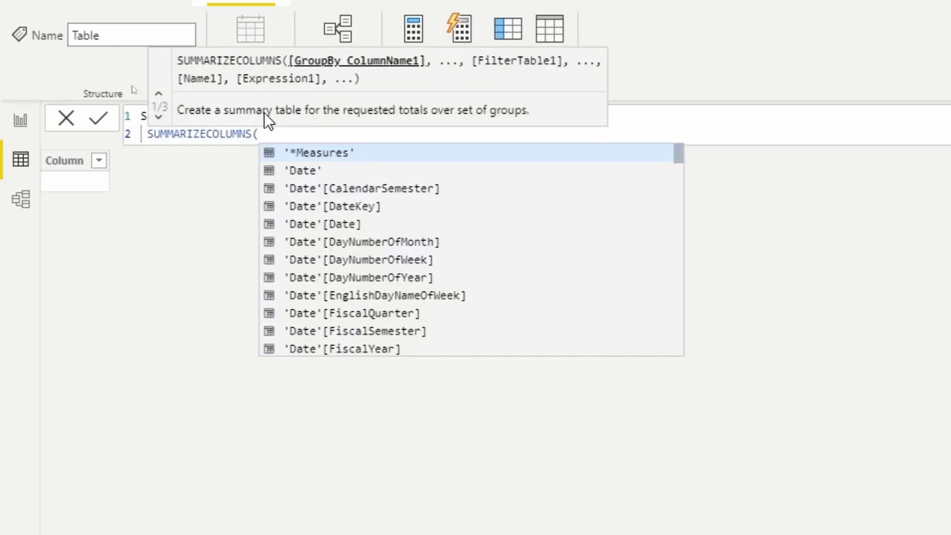
key("shift+Return")
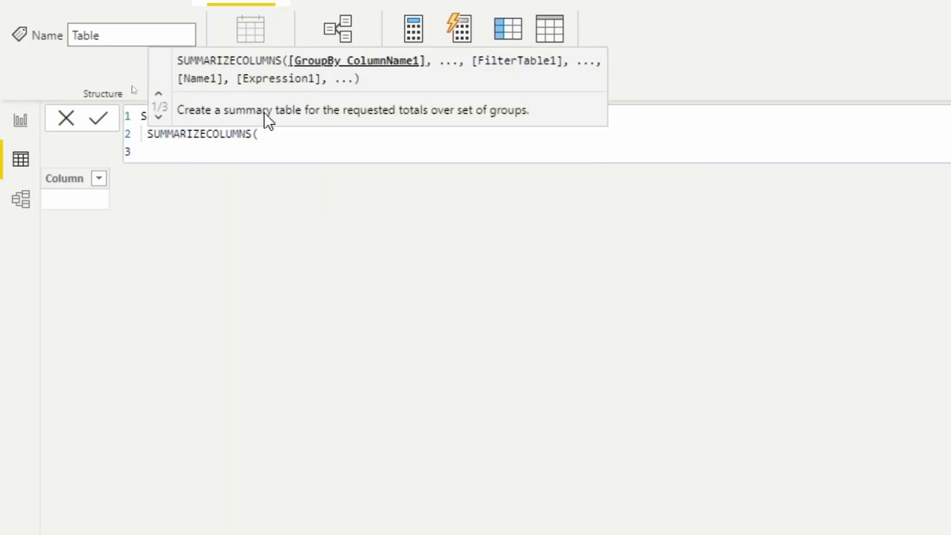
Step: Add 'Product'[Class] and 'Date'[Year] as the grouping columns, each on its own line
type("'pro")
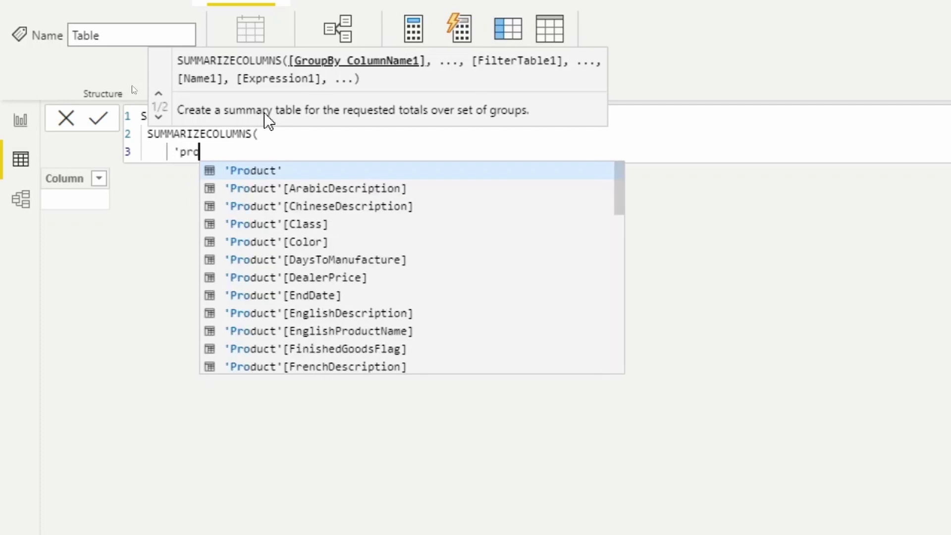
key("Tab")
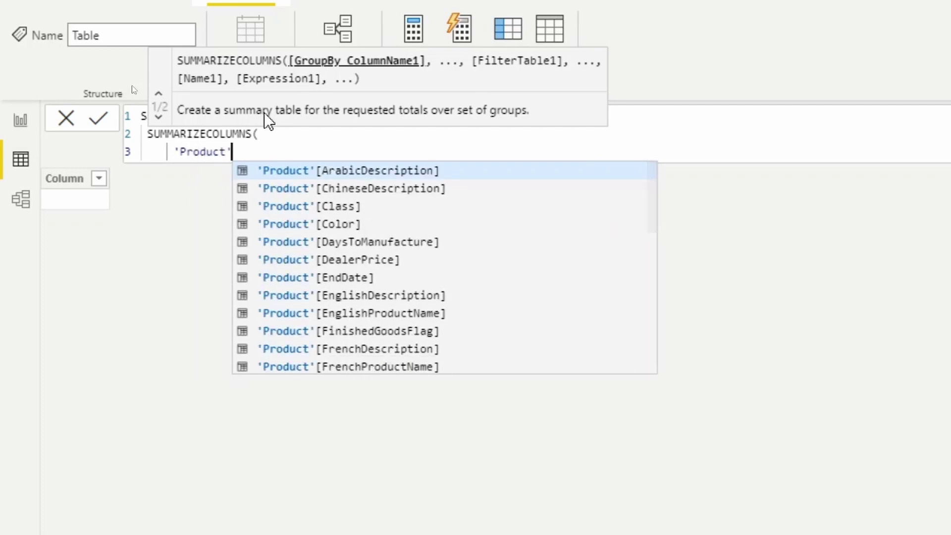
type("[cl")
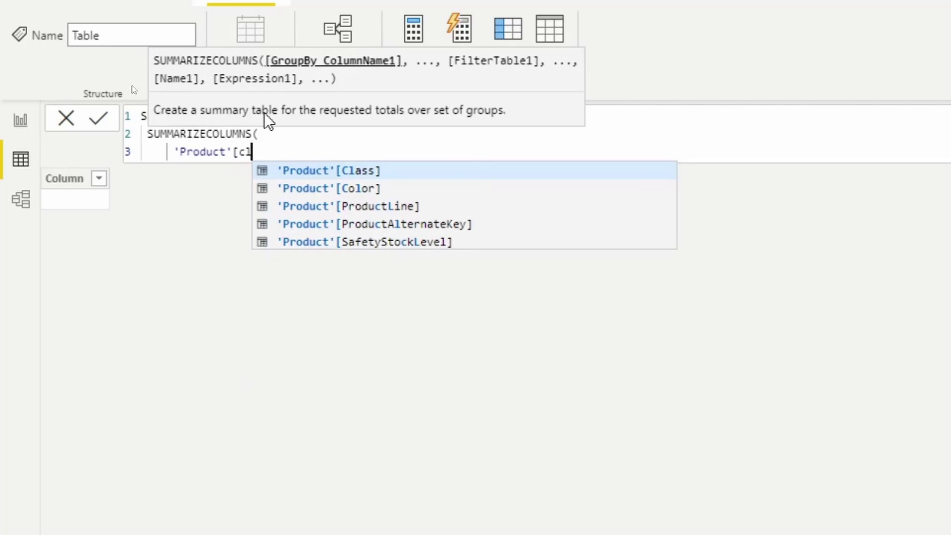
key("Tab")
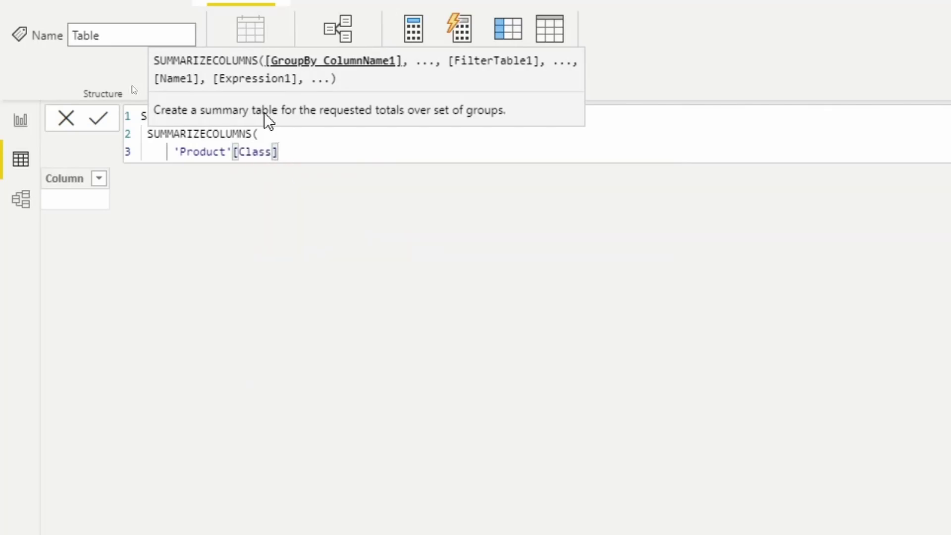
type(",")
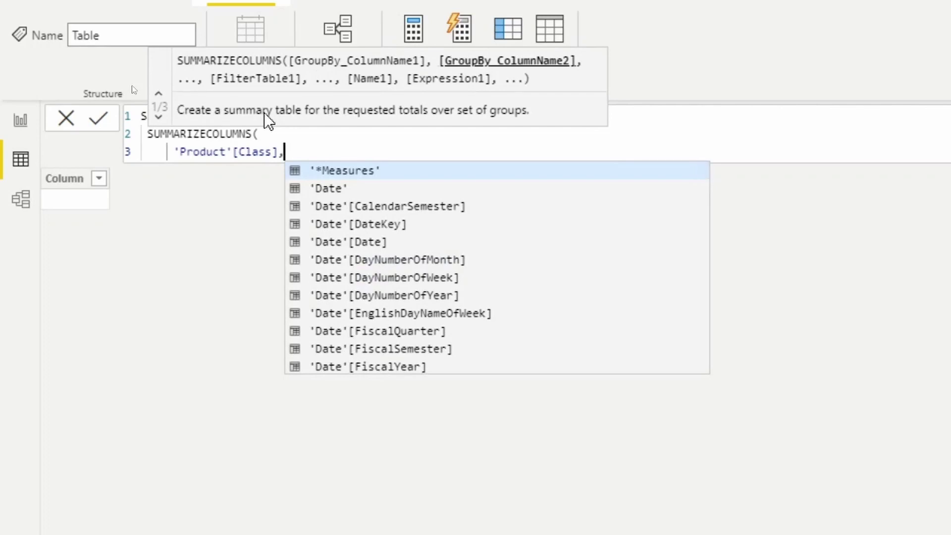
key("Return")
type("'")
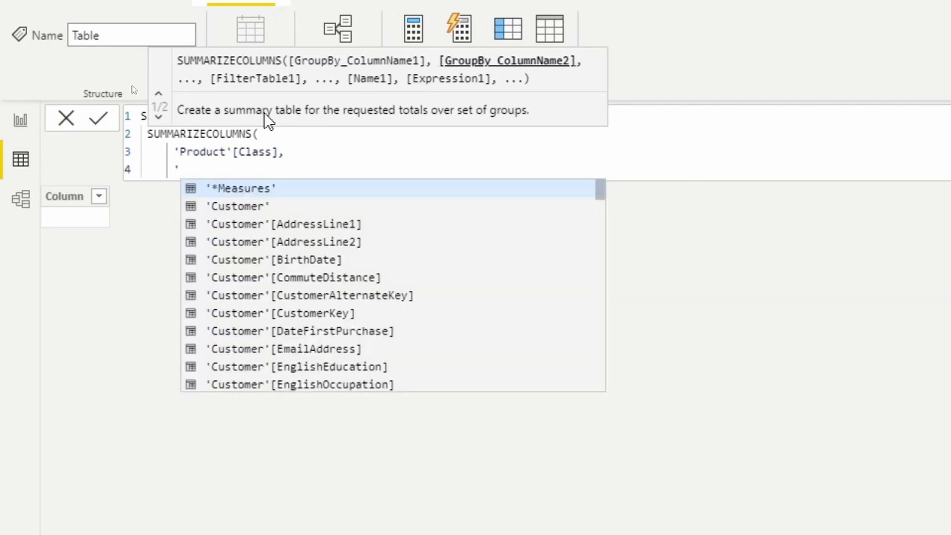
type("dat")
key("Tab")
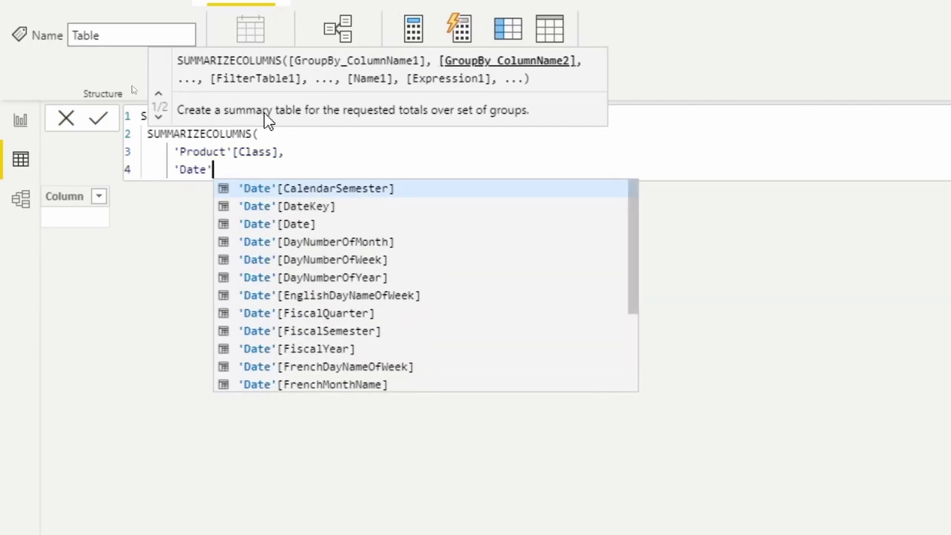
type("[y")
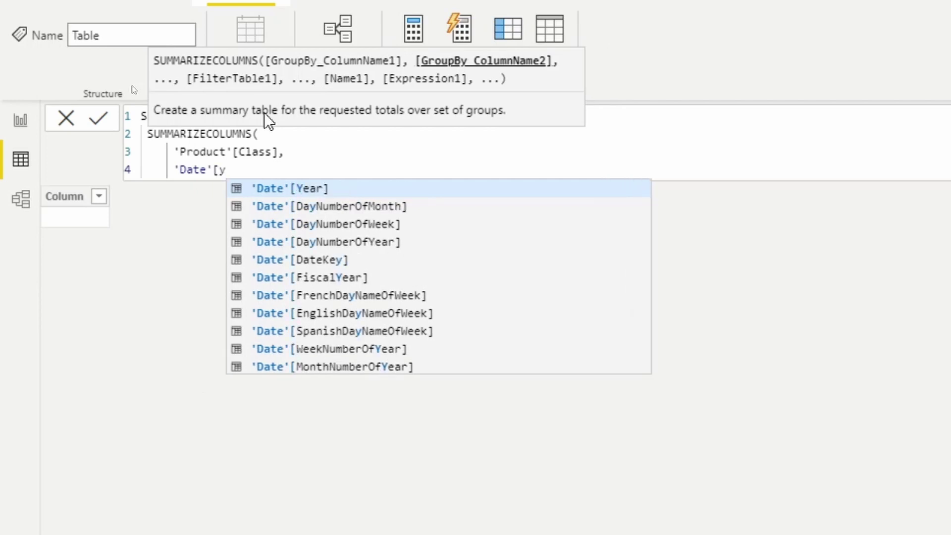
key("Tab")
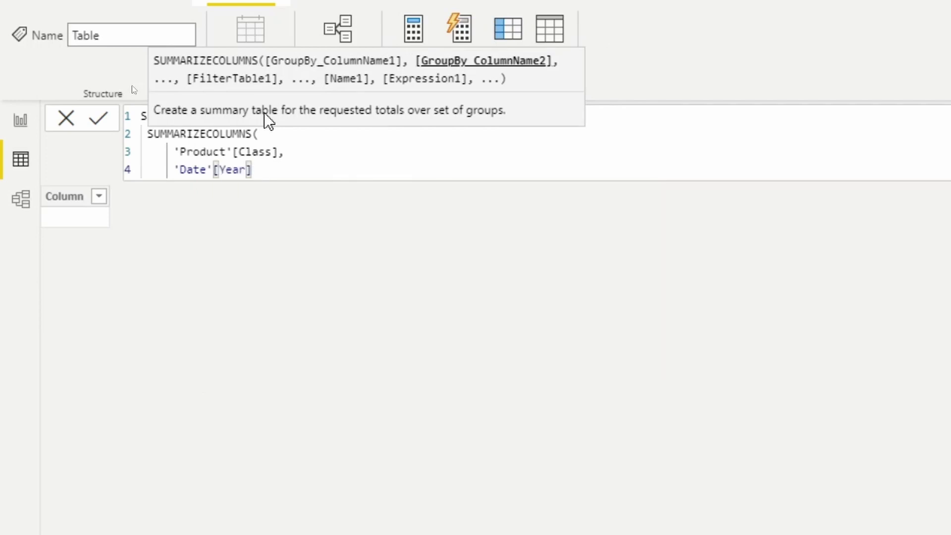
Step: Add the "Amount" column as [Total Sales], close the function and commit the table
type(",")
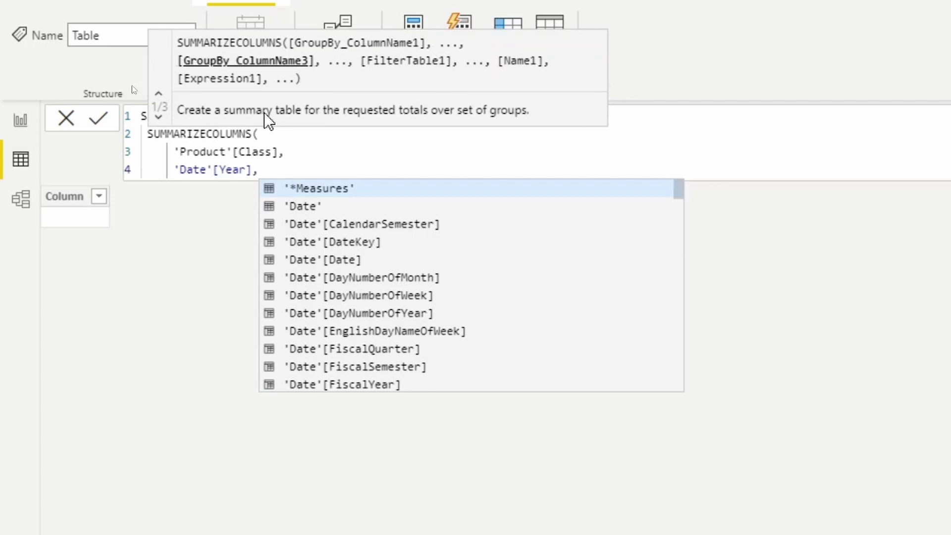
key("shift+Return")
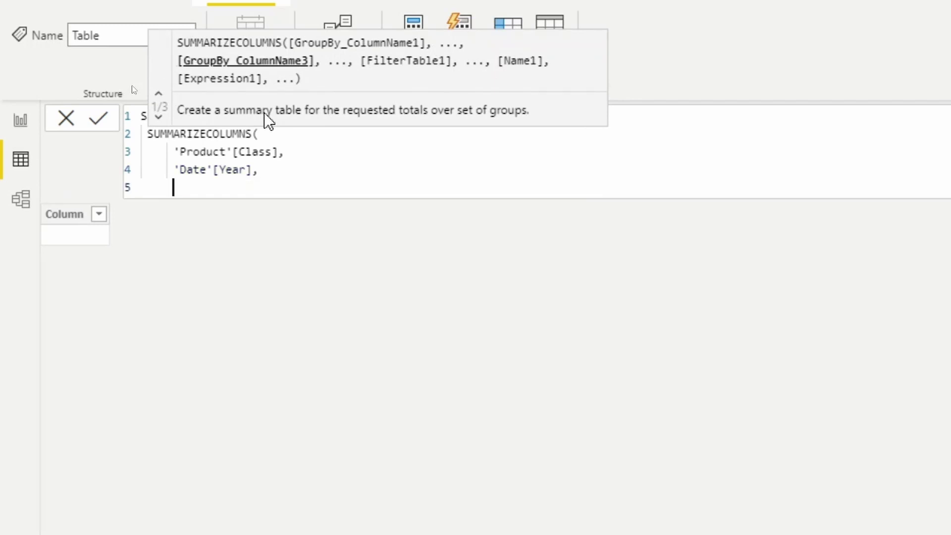
type("\"Amount\"")
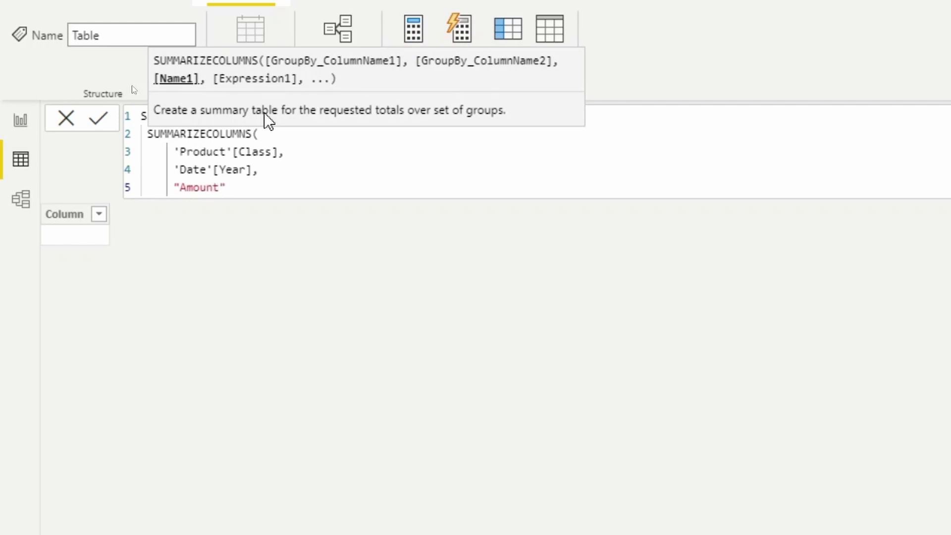
type(", ")
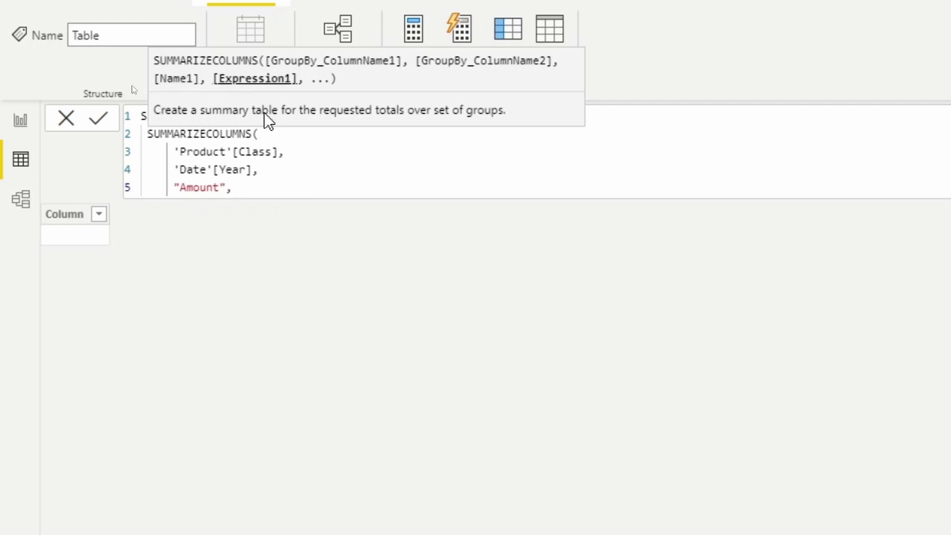
type("[t")
key("Tab")
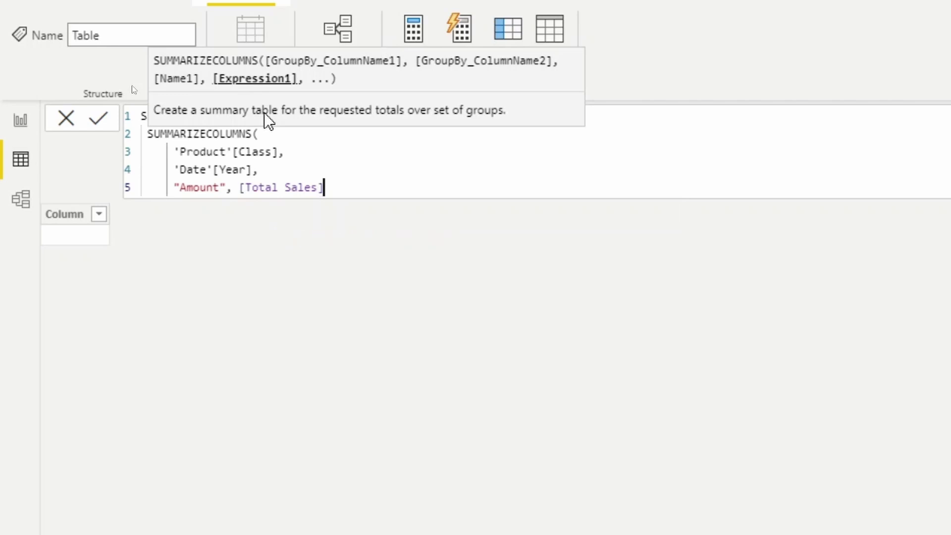
type(")")
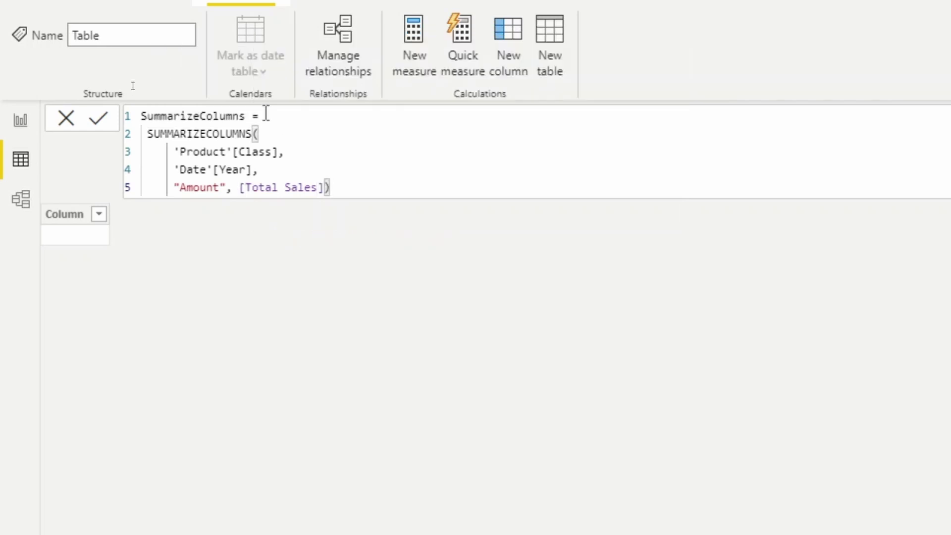
key("Return")
key("Return")
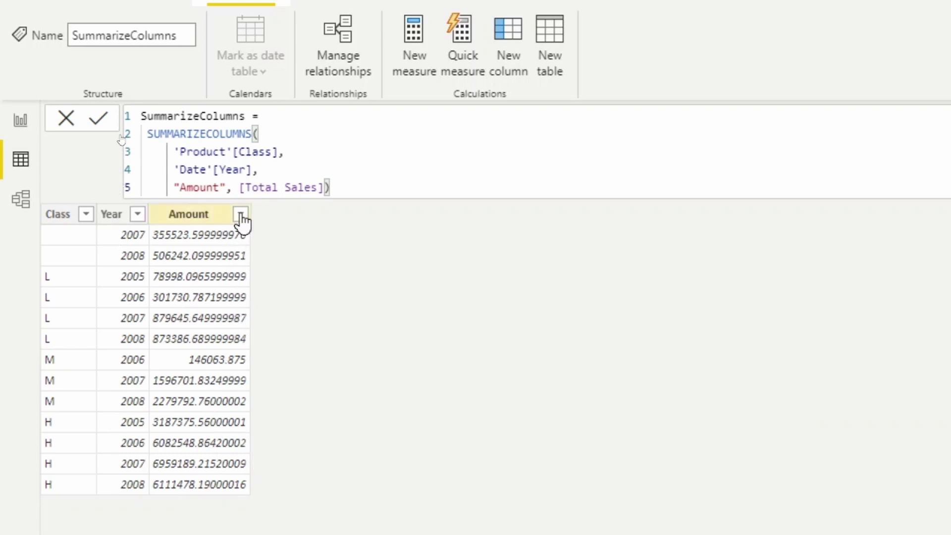
Step: Wrap [Total Sales] in IGNORE, add the closing parenthesis, and commit the formula
left_click(240, 186)
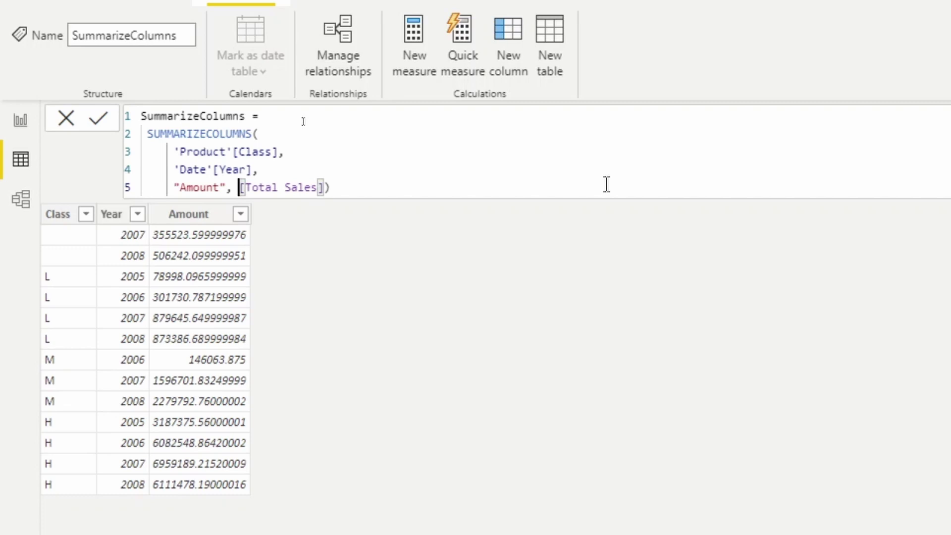
type("I")
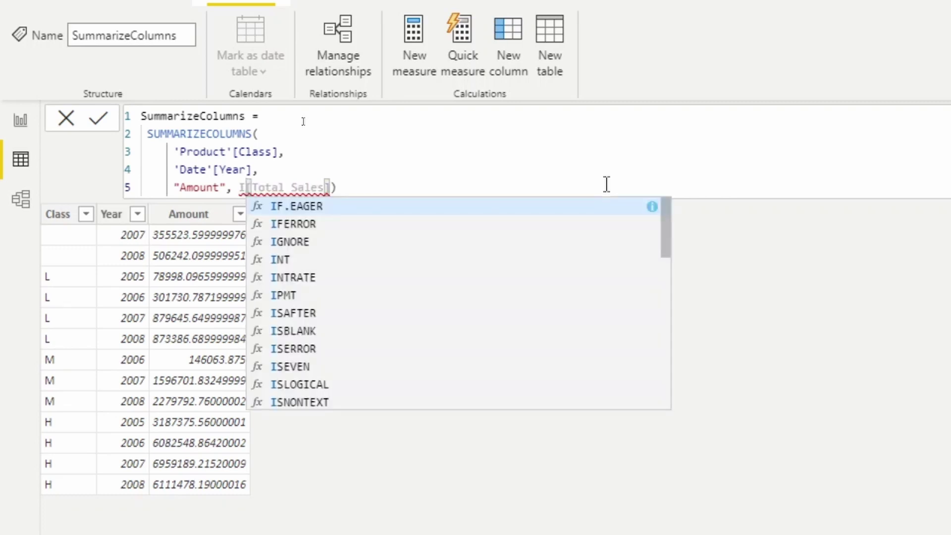
type("G")
key("Tab")
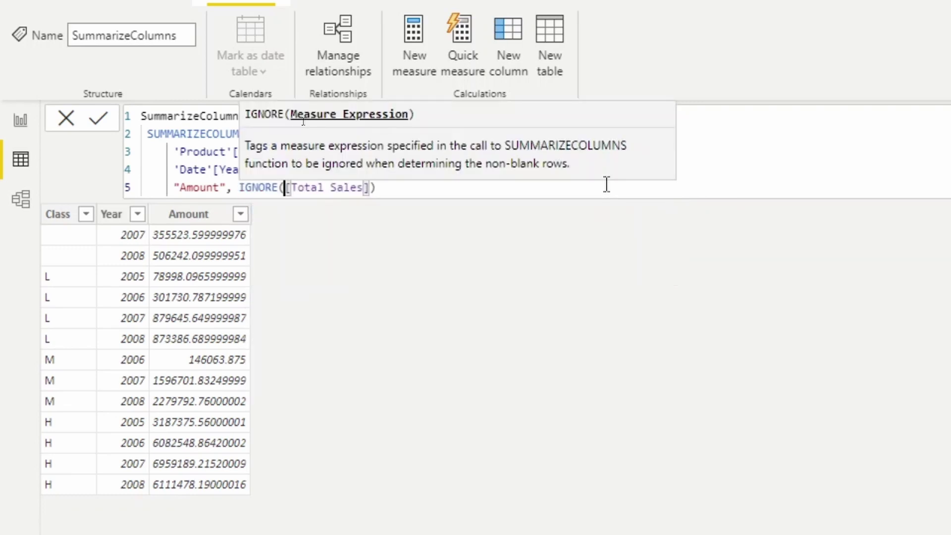
left_click(502, 186)
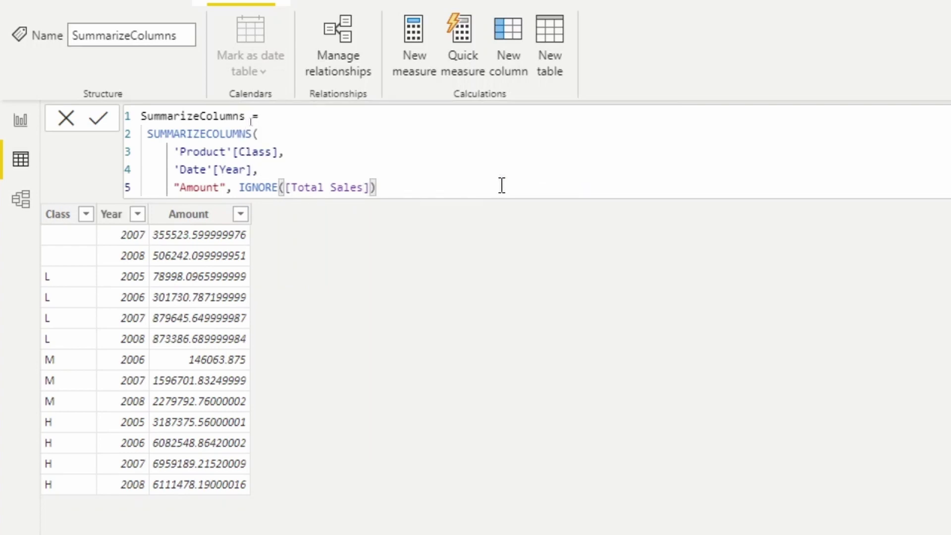
type(")")
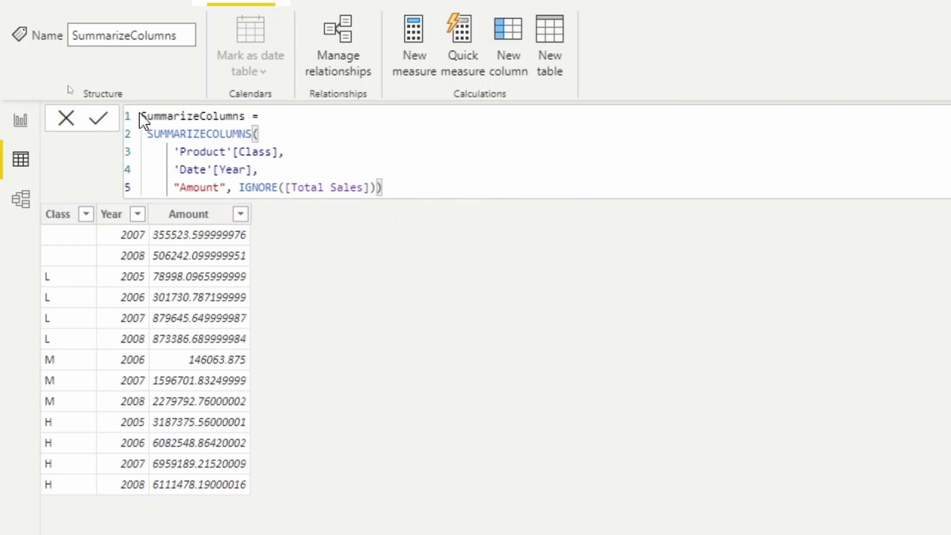
left_click(98, 126)
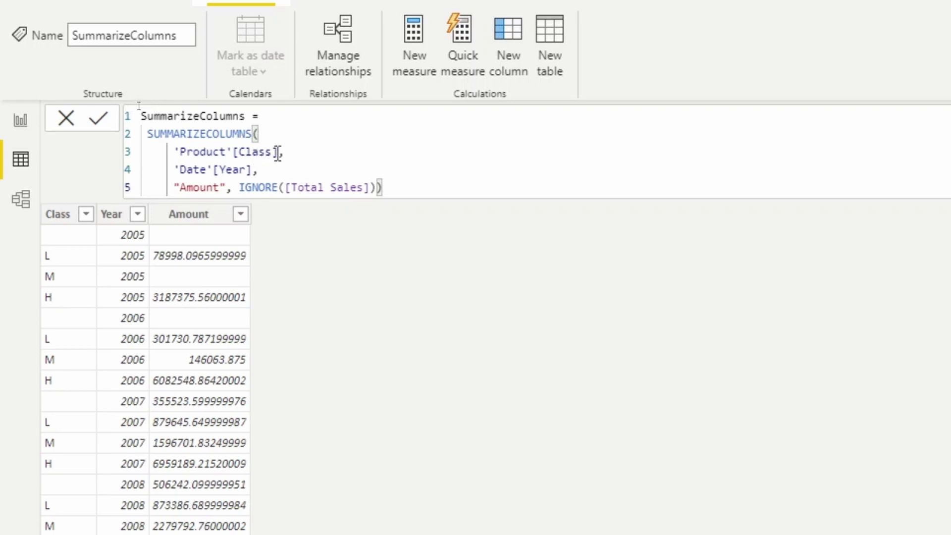
Step: Highlight the Class grouping and Amount lines, then place the cursor after the Year grouping
left_click_drag(278, 152, 173, 154)
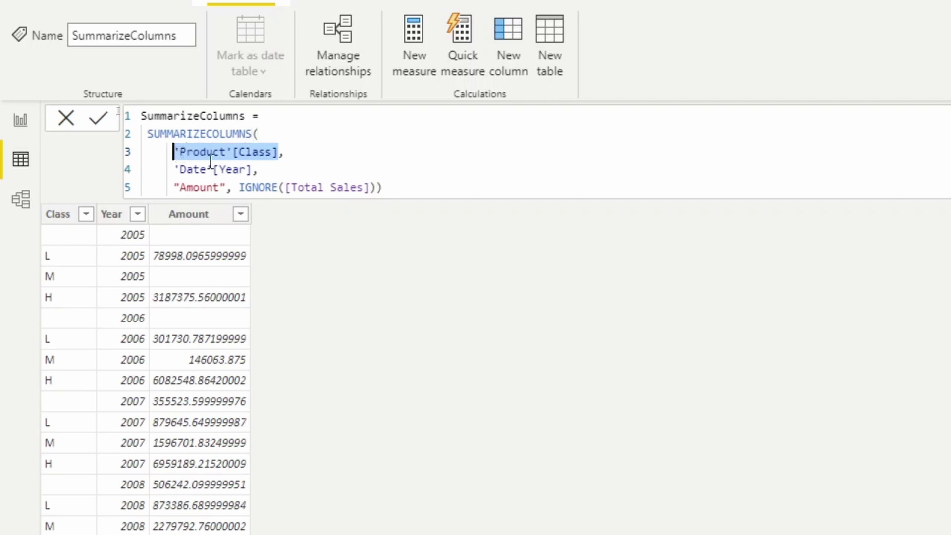
left_click(291, 170)
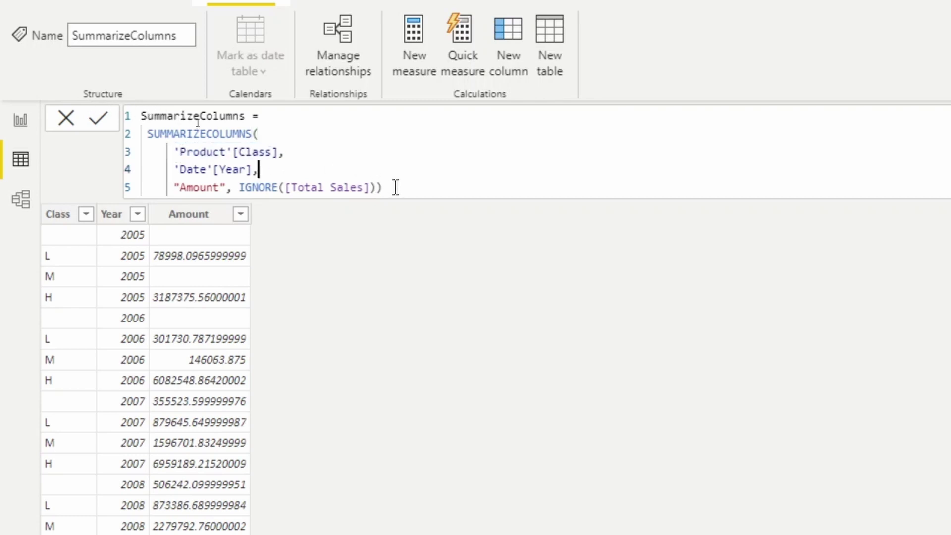
left_click_drag(382, 187, 167, 187)
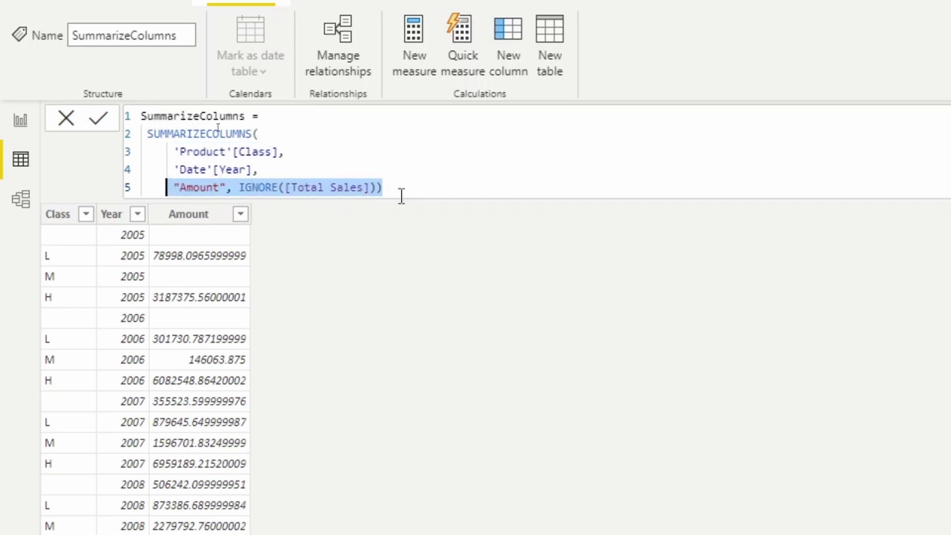
left_click(416, 184)
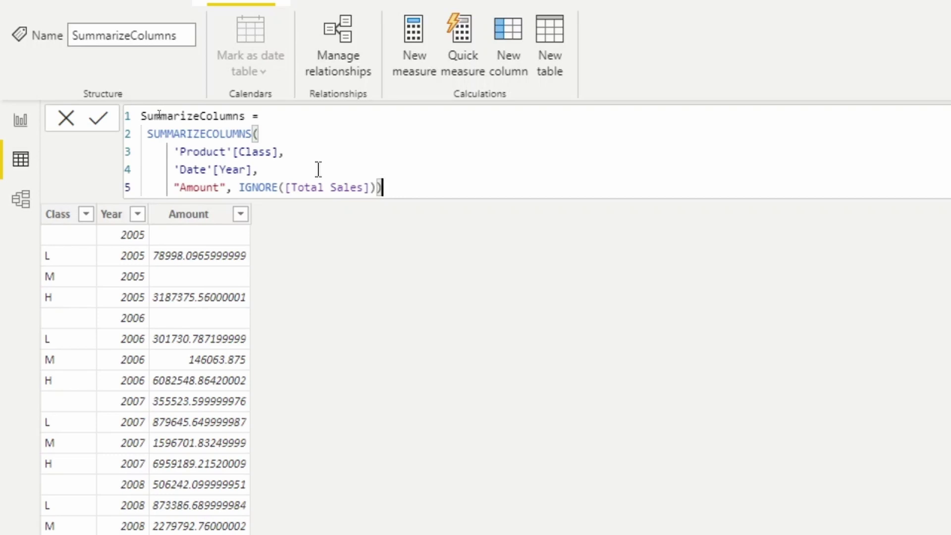
left_click(282, 170)
Step: On a new line, start a FILTER over ALL('Customer')
key("Return")
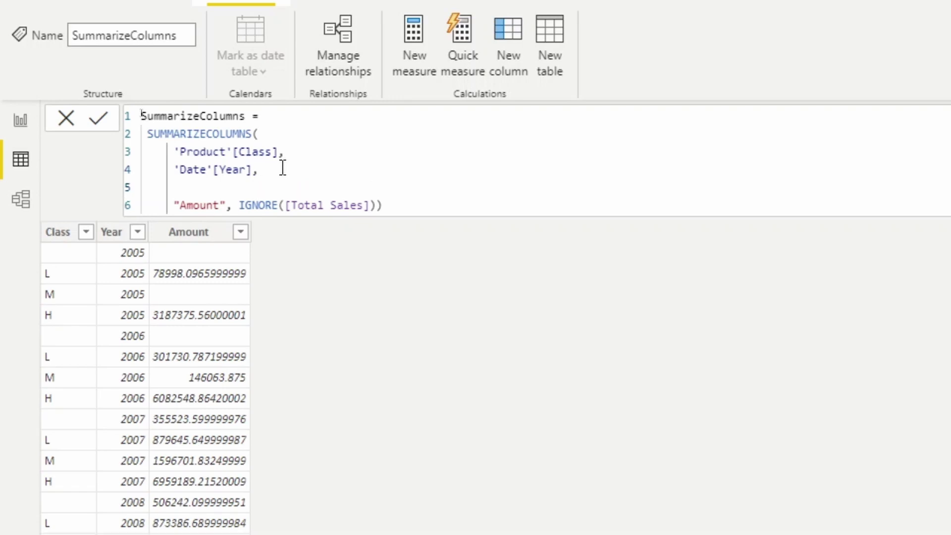
type("Fil")
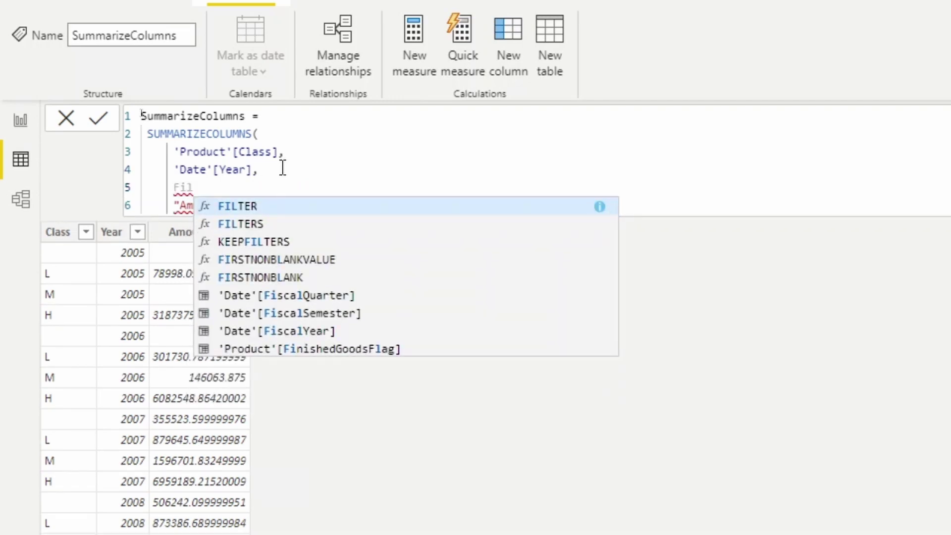
key("Tab")
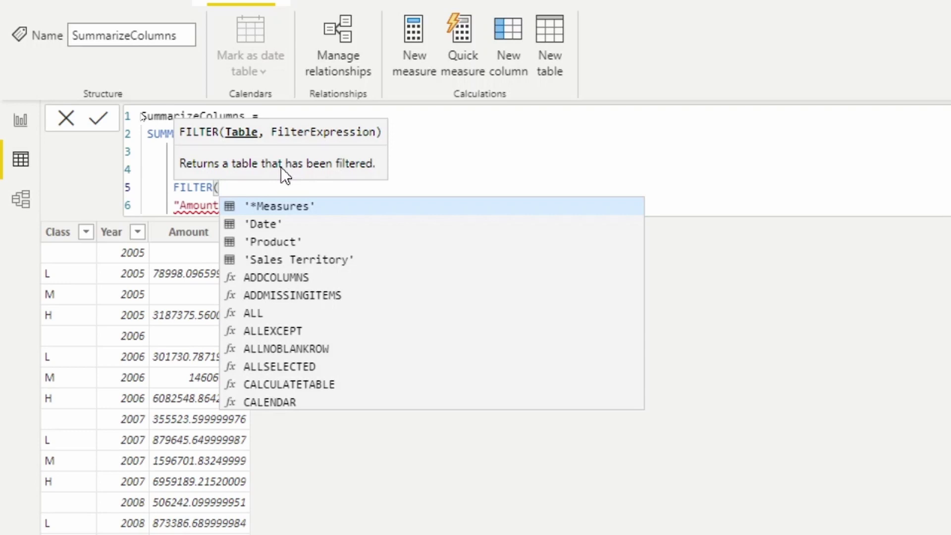
type("All")
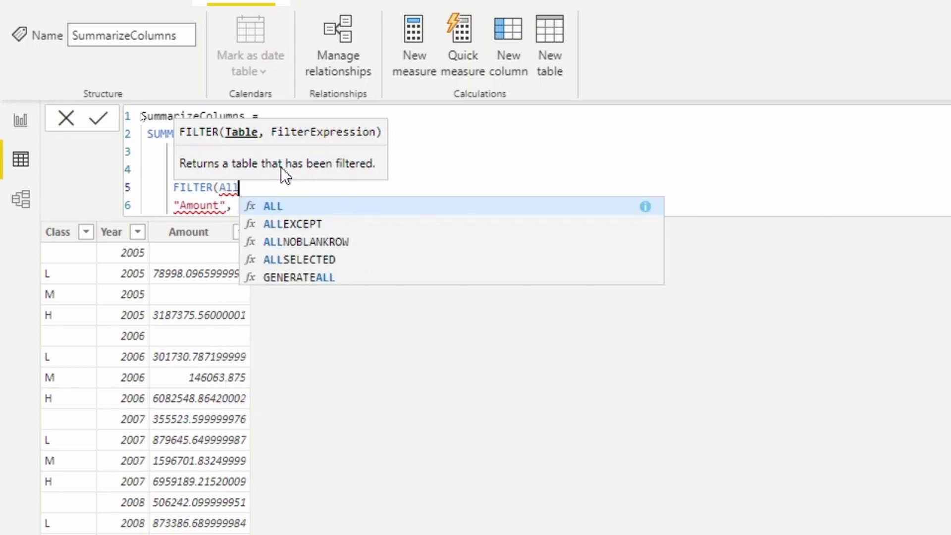
key("Tab")
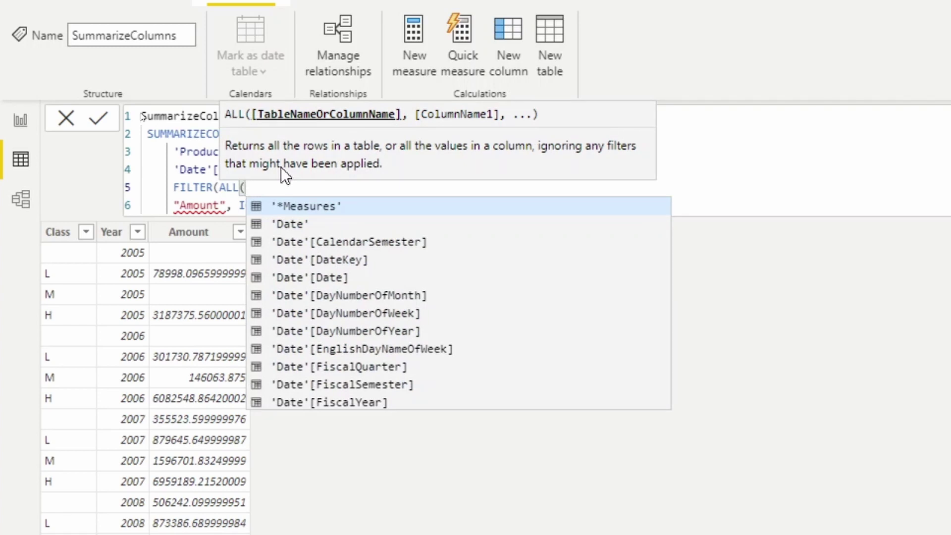
type("'c")
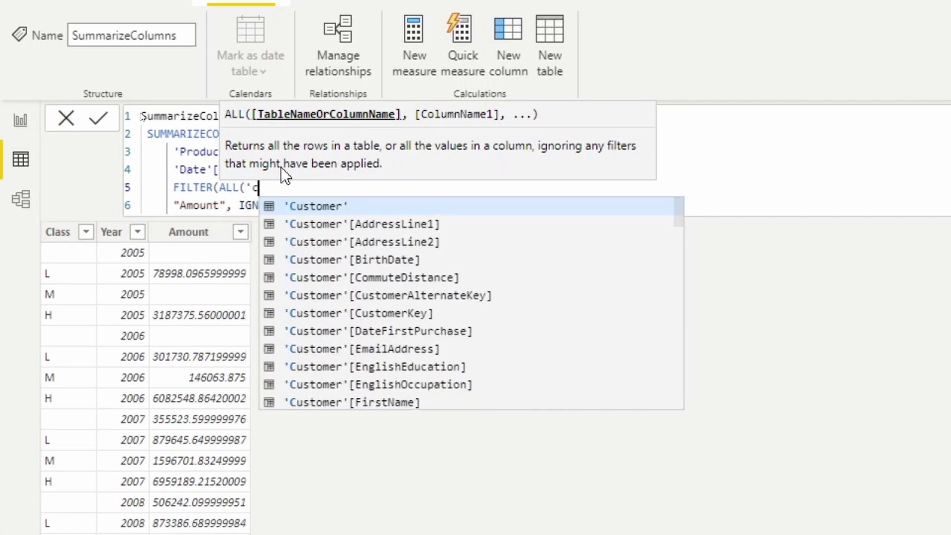
key("Tab")
Step: Complete the filter condition 'Customer'[MaritalStatus] = "S" and close the argument
type(")")
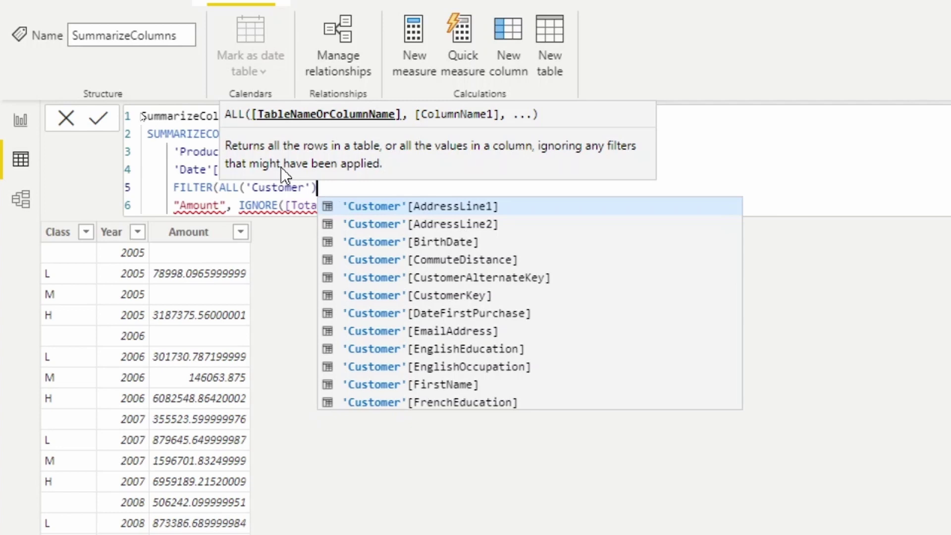
type(",")
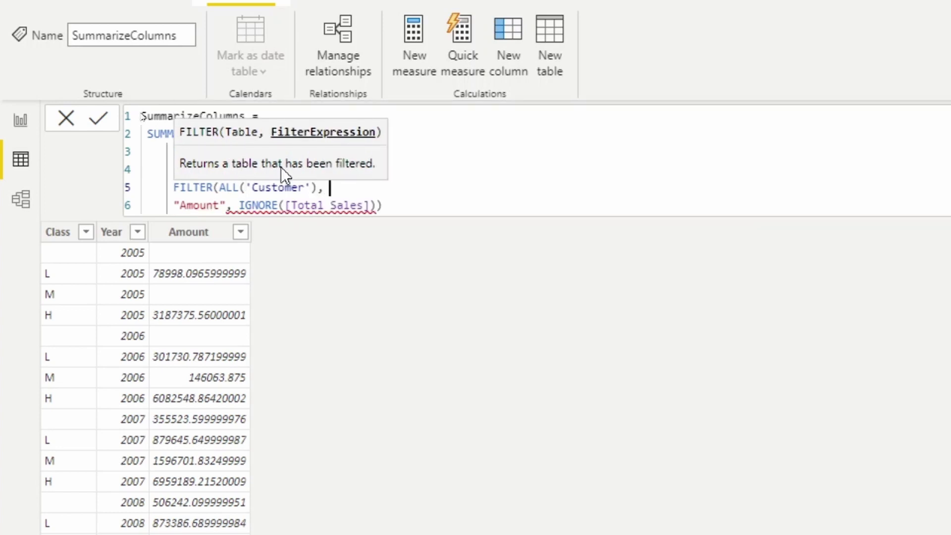
type(" 'c")
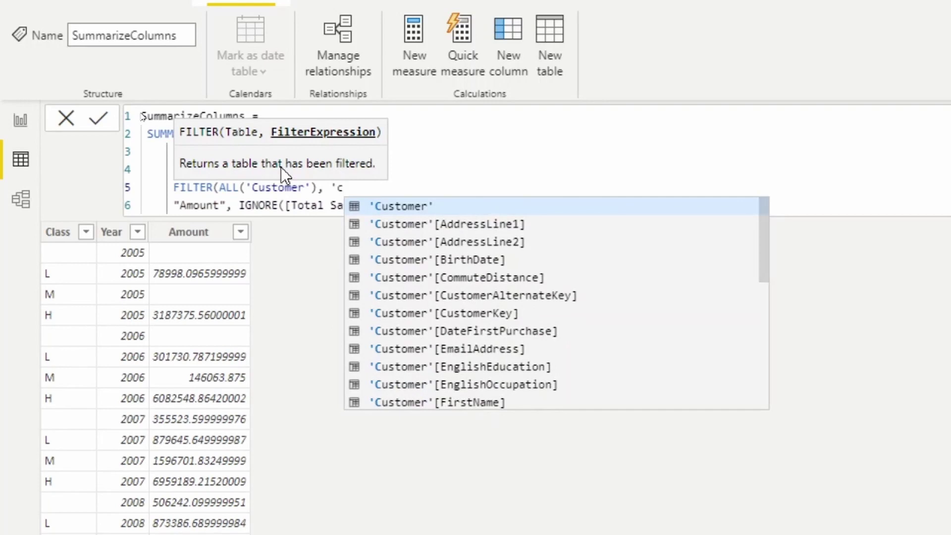
key("Tab")
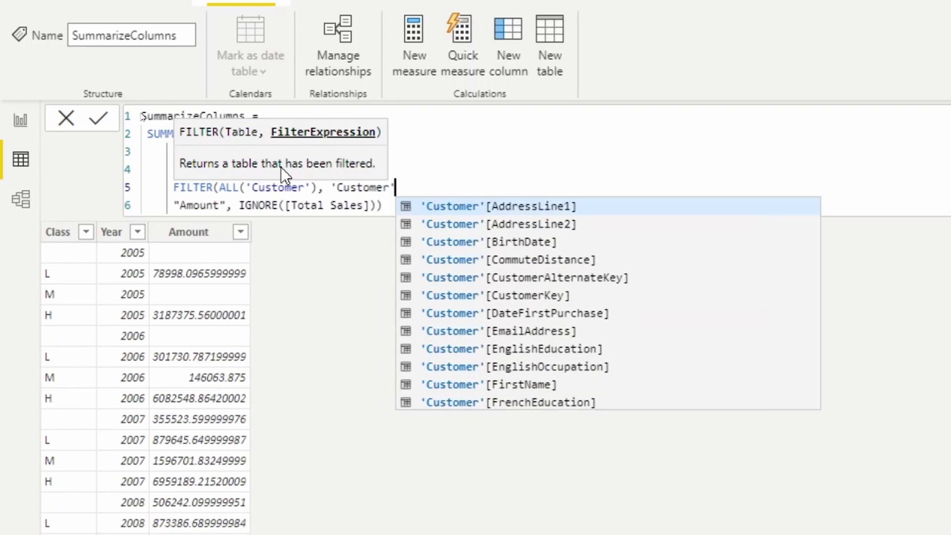
type("[")
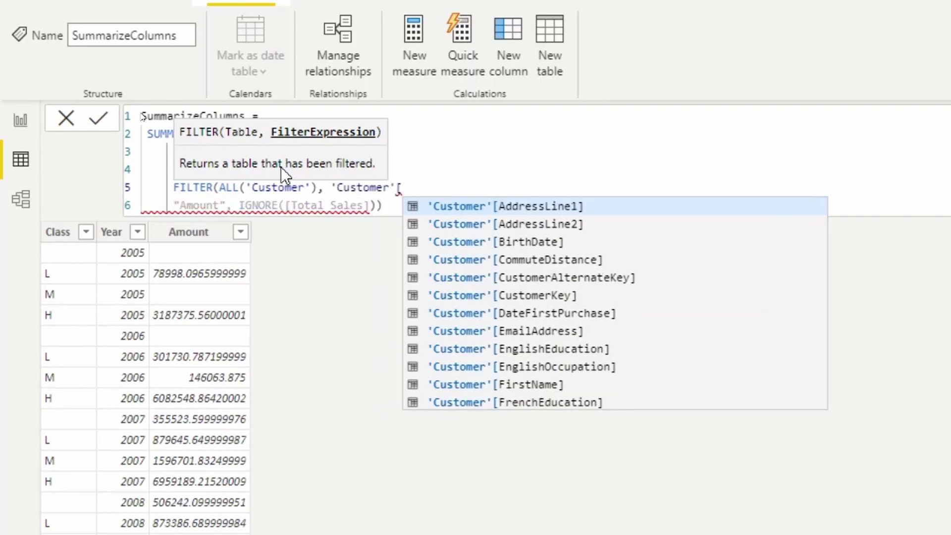
type("m")
key("Tab")
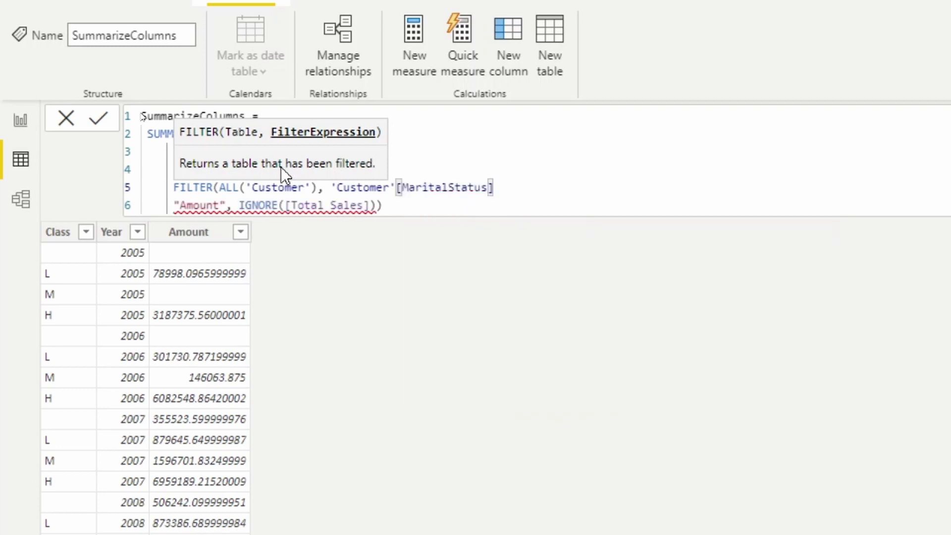
type("= ")
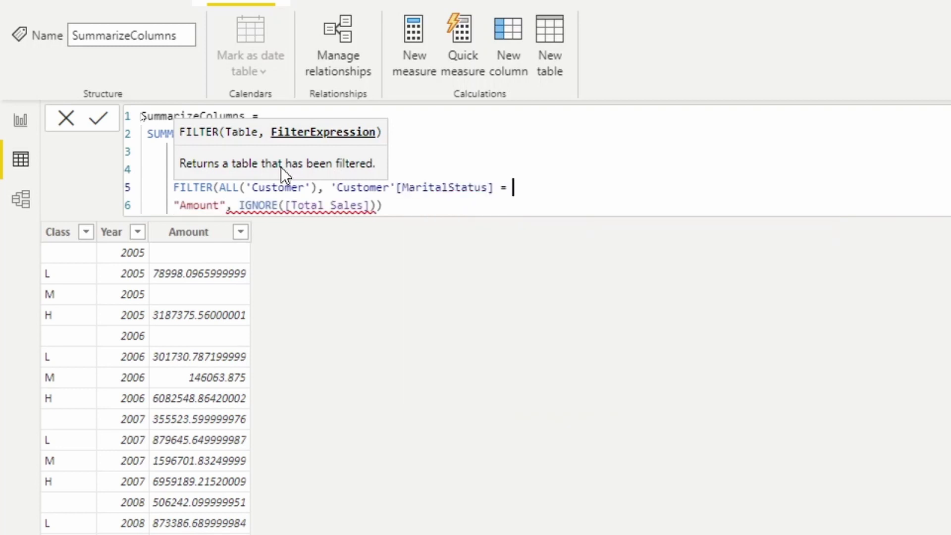
type("\"S")
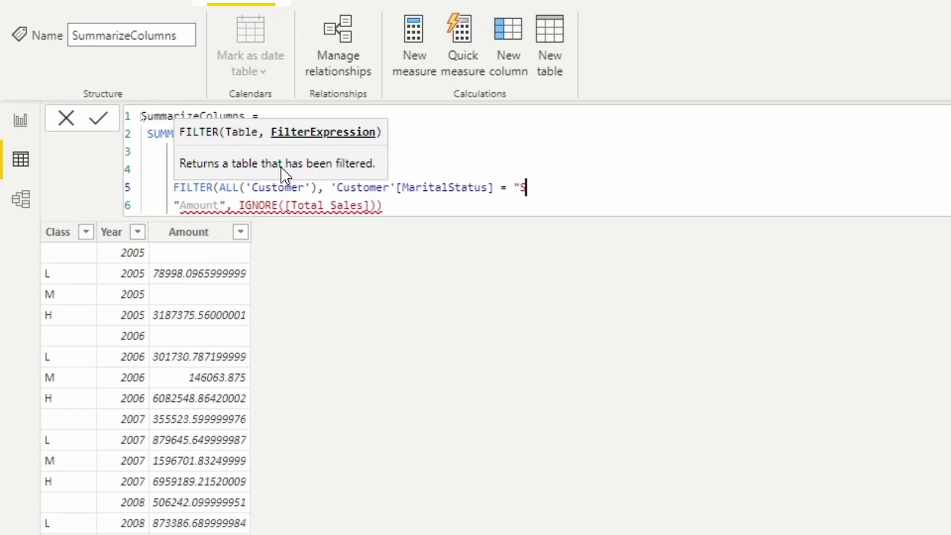
type("\"")
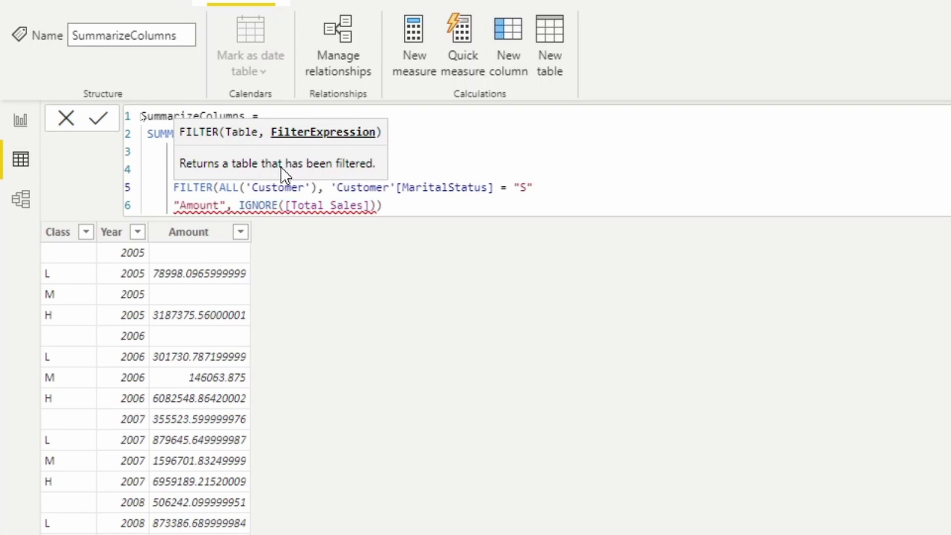
type(")")
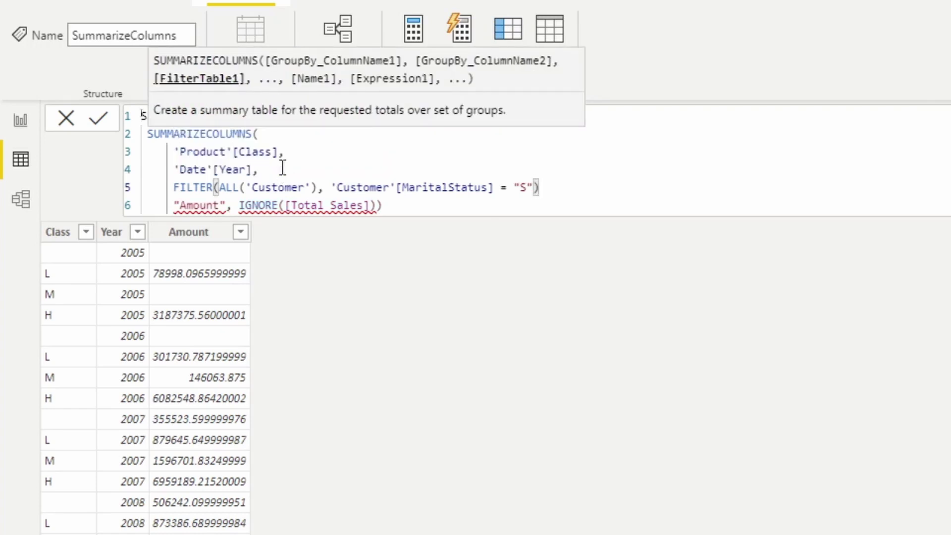
type(",")
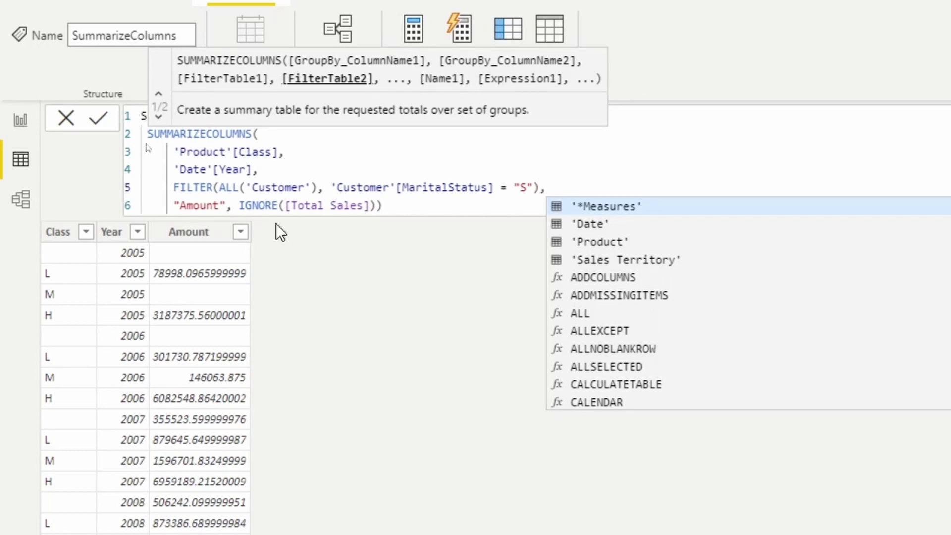
left_click(422, 204)
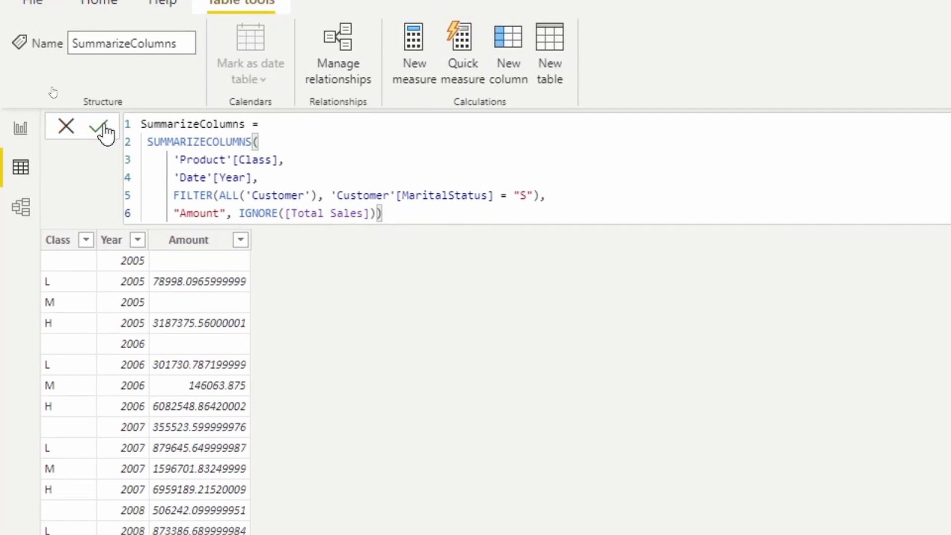
Step: Commit the formula so Amounts recalculate for single ("S") customers only
left_click(105, 130)
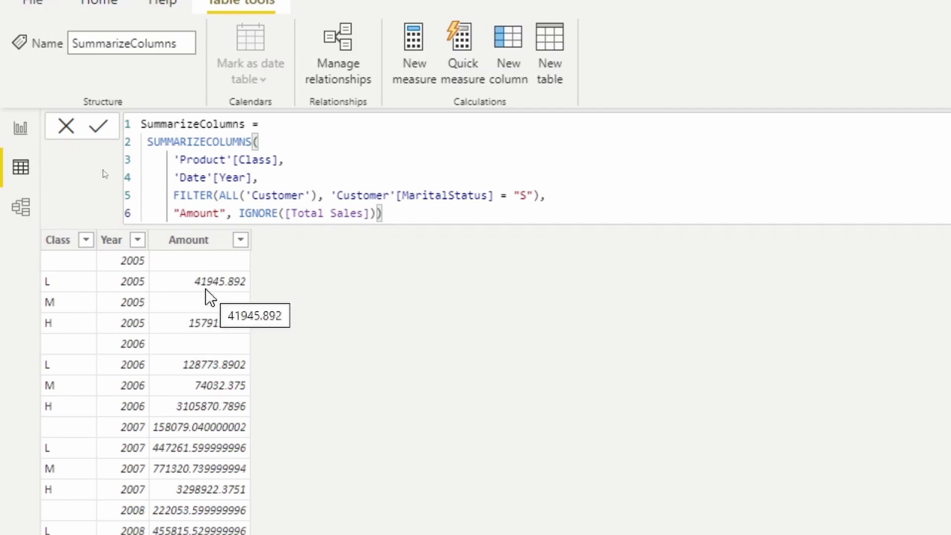
Step: Replace the MaritalStatus filter value "S" with "M" and commit the formula
left_click(529, 195)
key("BackSpace")
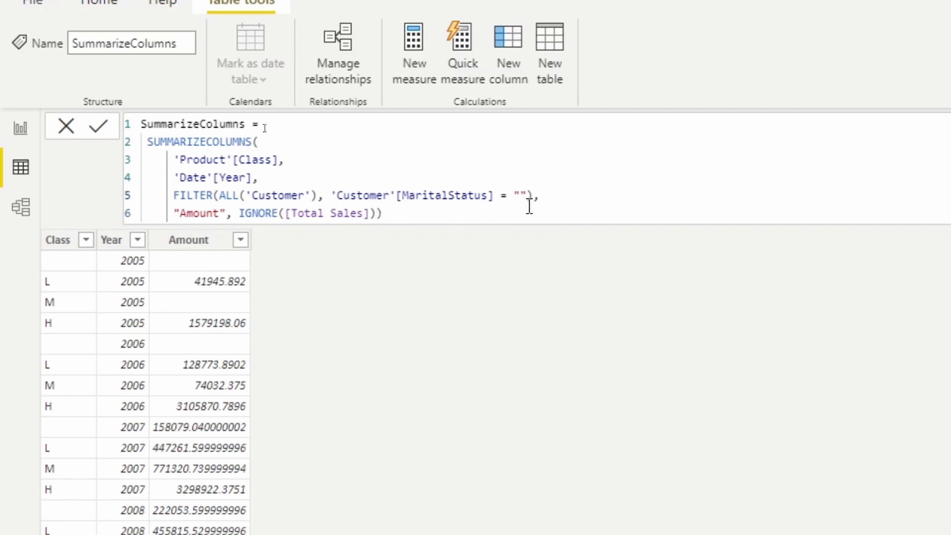
type("M")
left_click(96, 132)
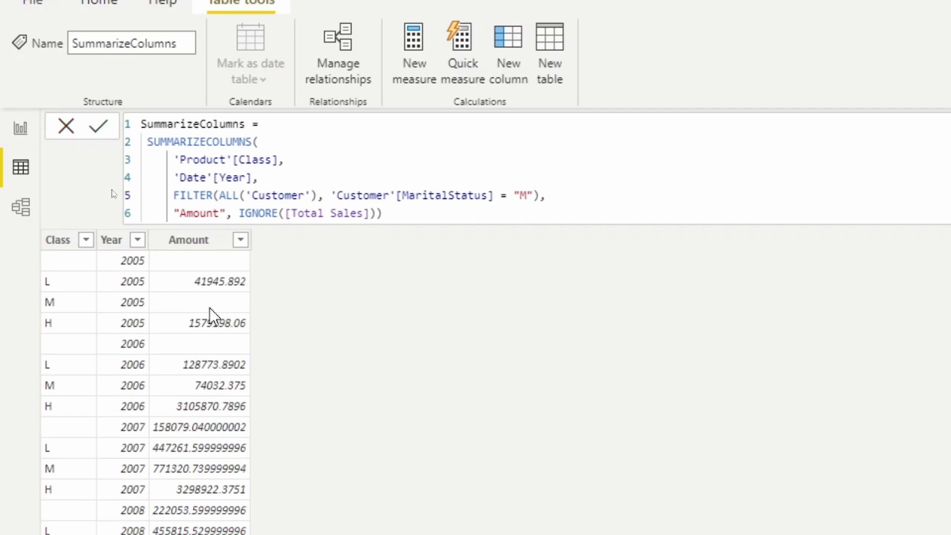